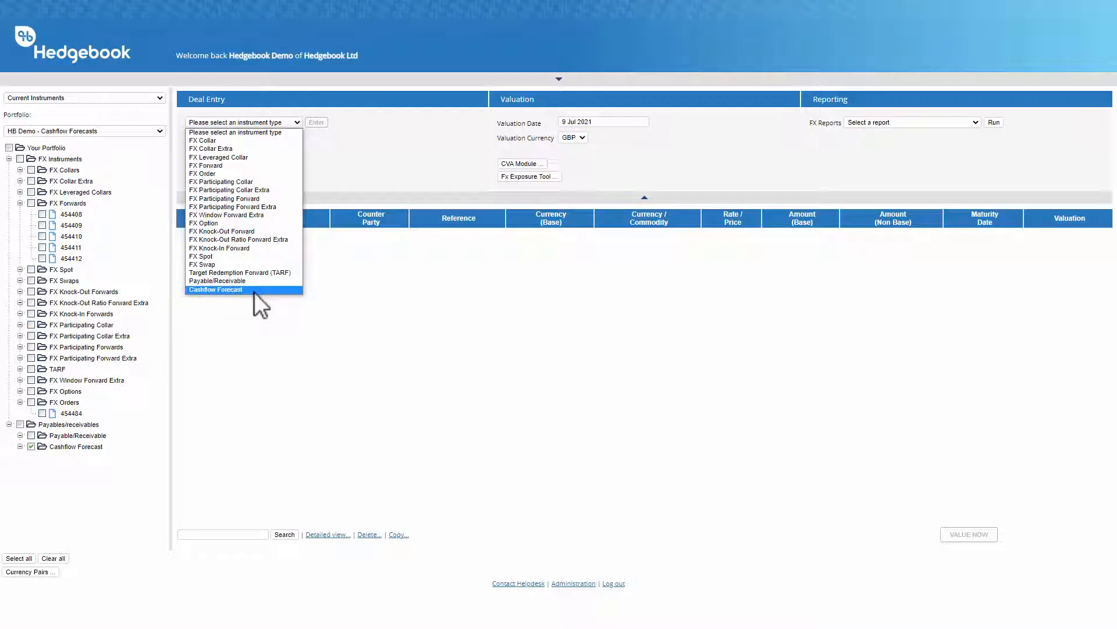
Start a new Cashflow Forecast deal entry in the HB Demo - Cashflow Forecasts portfolio
left_click(254, 290)
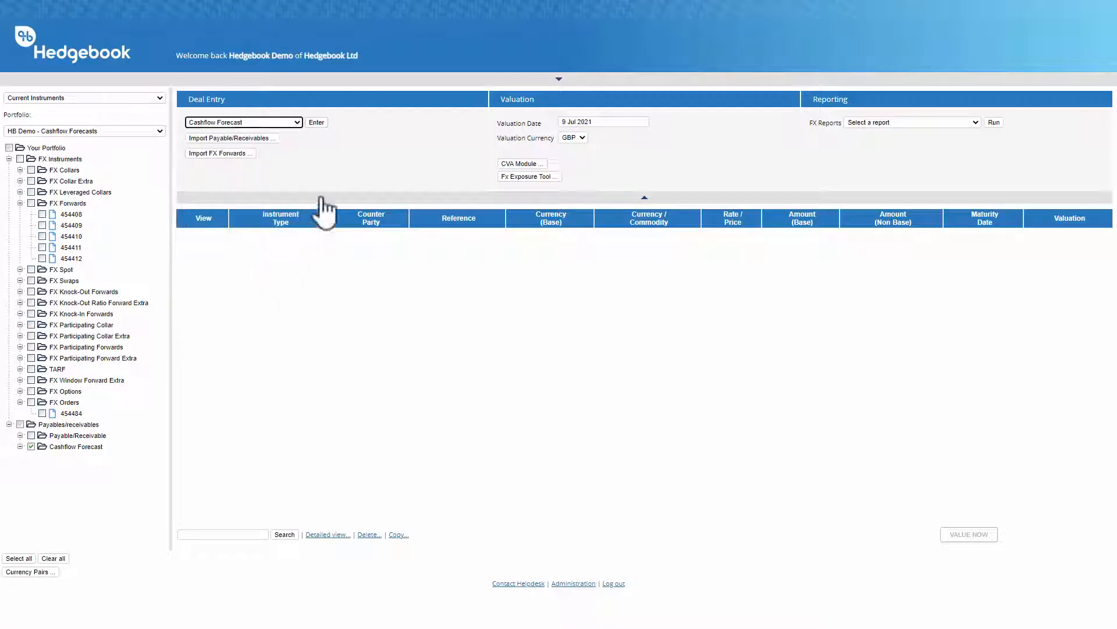
left_click(319, 122)
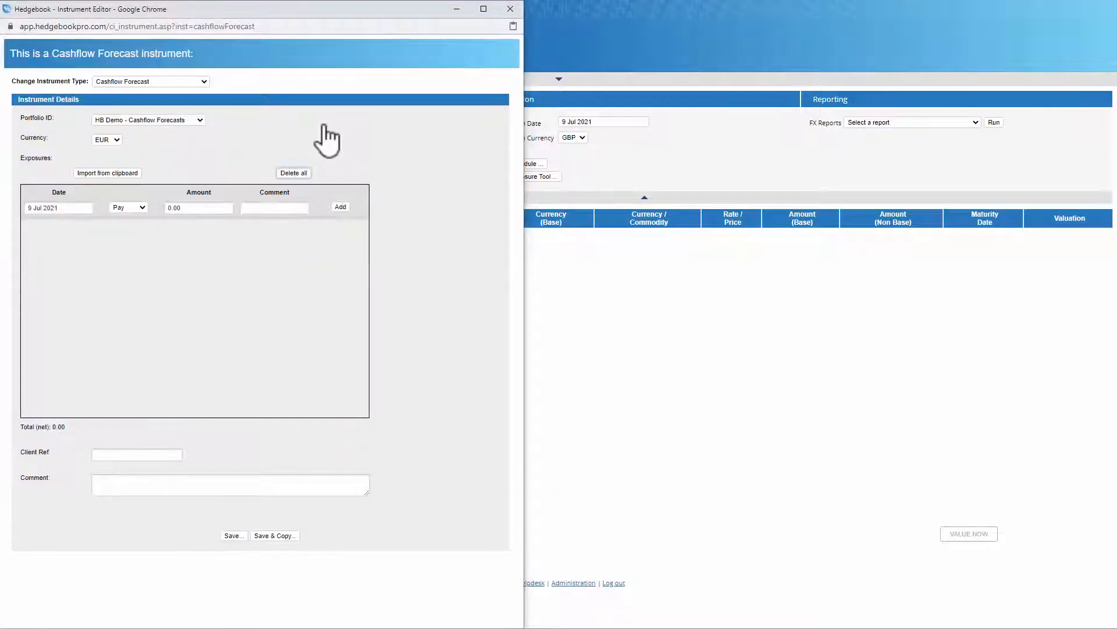
Switch to Excel, import the dated pay amounts in C3:E15 into the forecast's exposures via the clipboard, and clear all exposures
key("alt+Tab")
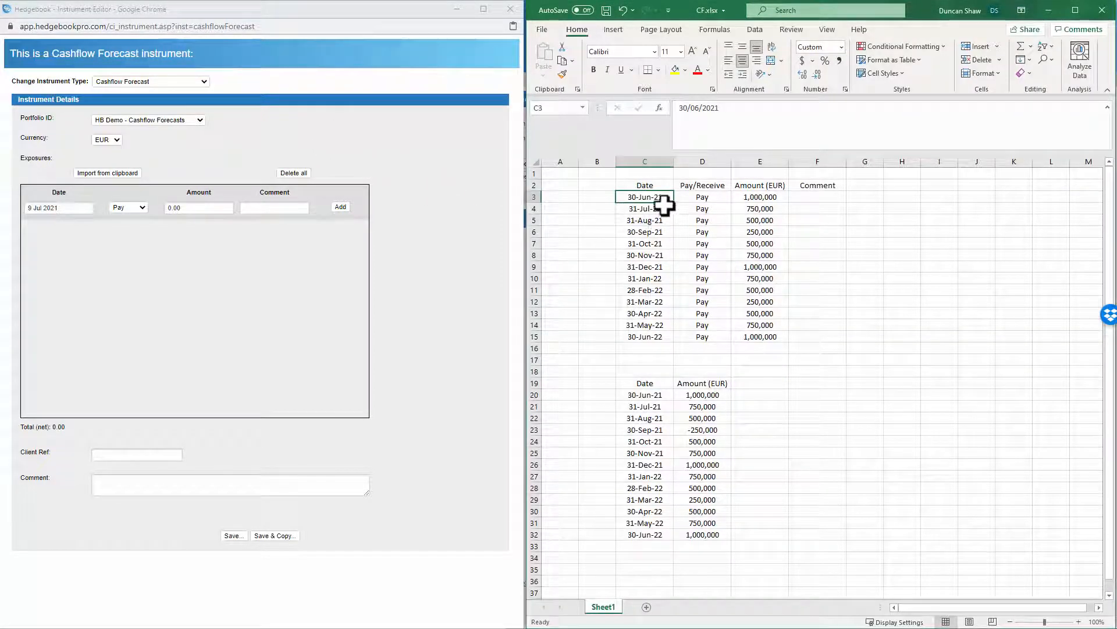
left_click_drag(654, 198, 749, 331)
key("ctrl+c")
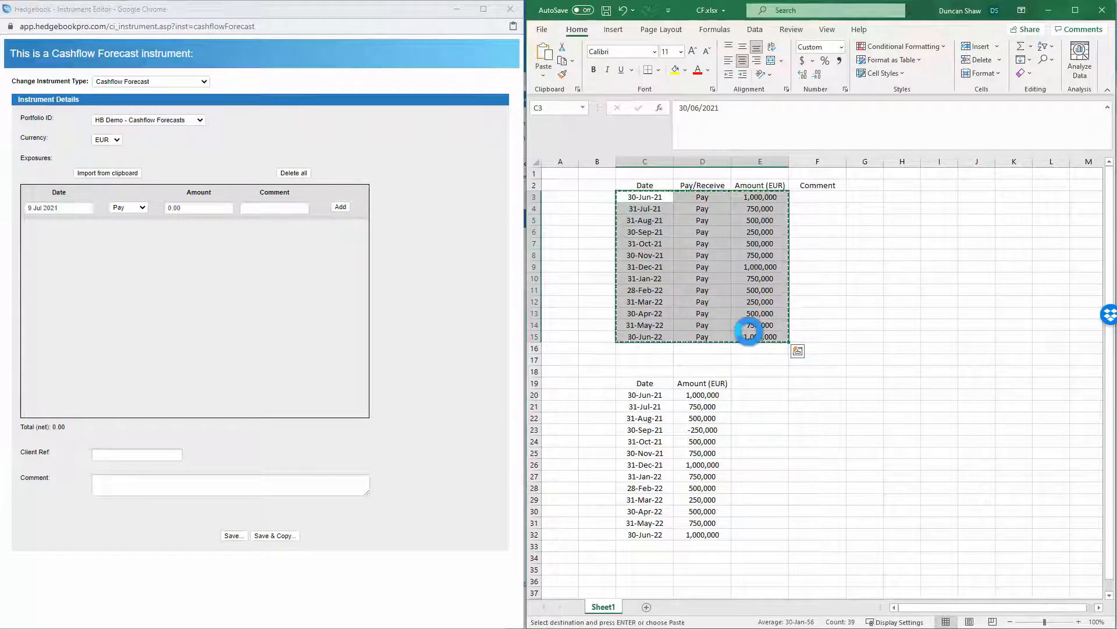
left_click(107, 175)
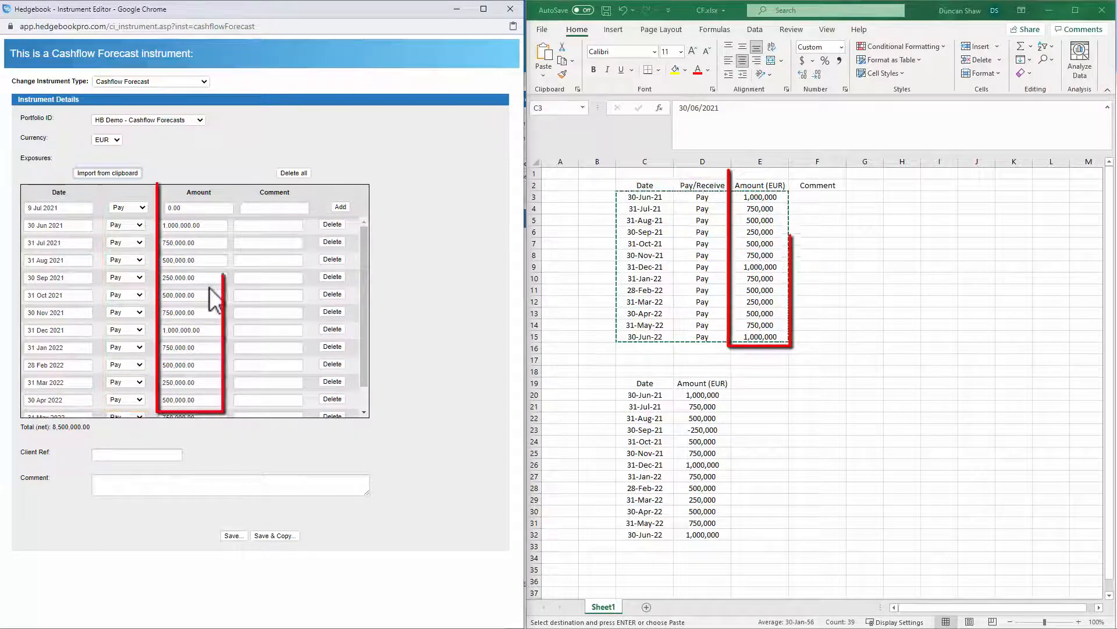
left_click(289, 176)
Import the date and amount columns in C20:D32 into the forecast's exposures via the clipboard, and clear all exposures
left_click_drag(643, 398, 696, 531)
key("ctrl+c")
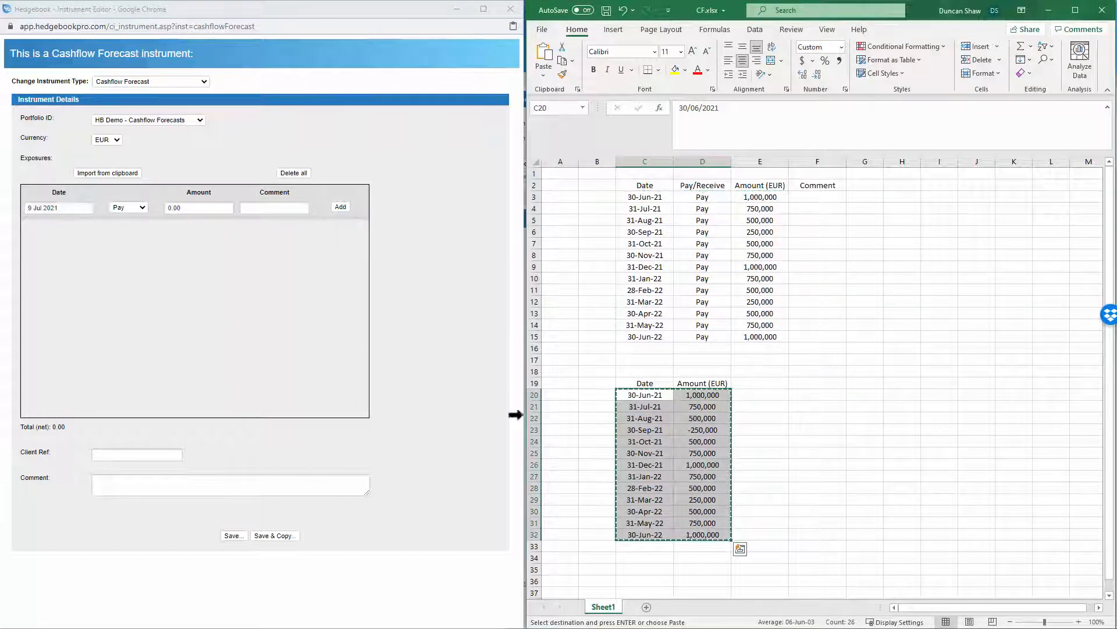
left_click(113, 174)
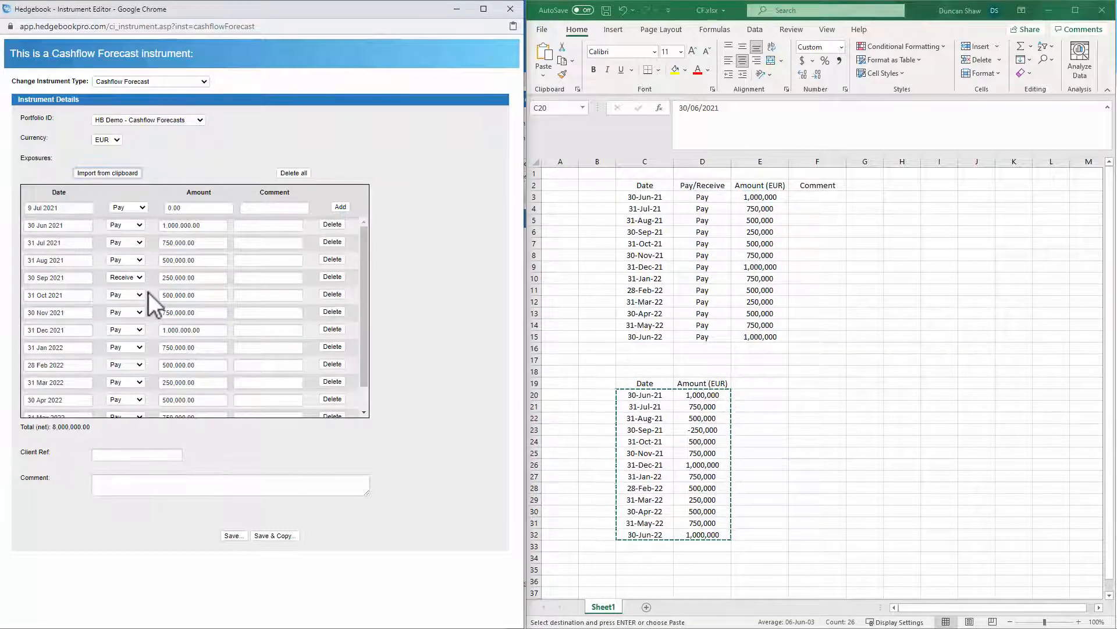
left_click(297, 173)
Set the default exposure direction to Receive, import the copied C20:D32 data again, and clear all exposures
left_click(128, 208)
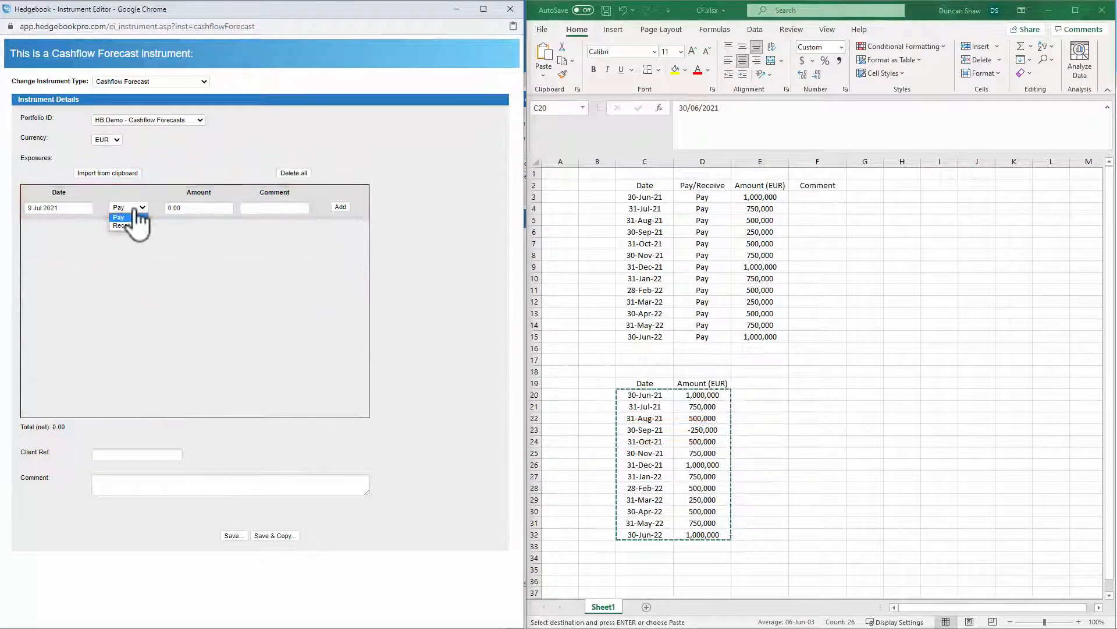
left_click(128, 225)
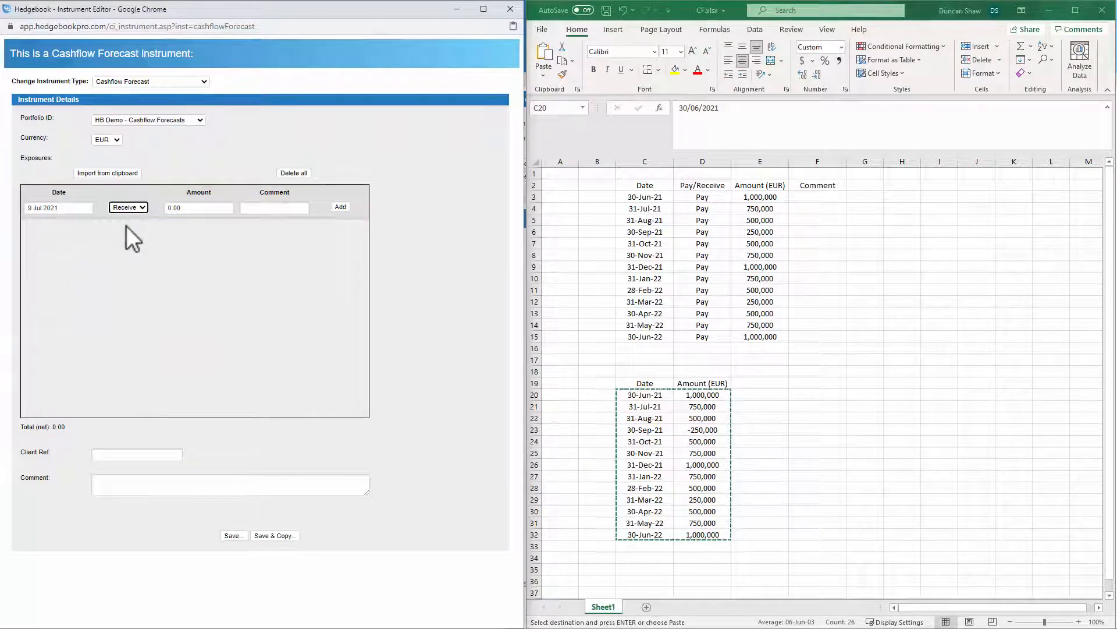
left_click(103, 175)
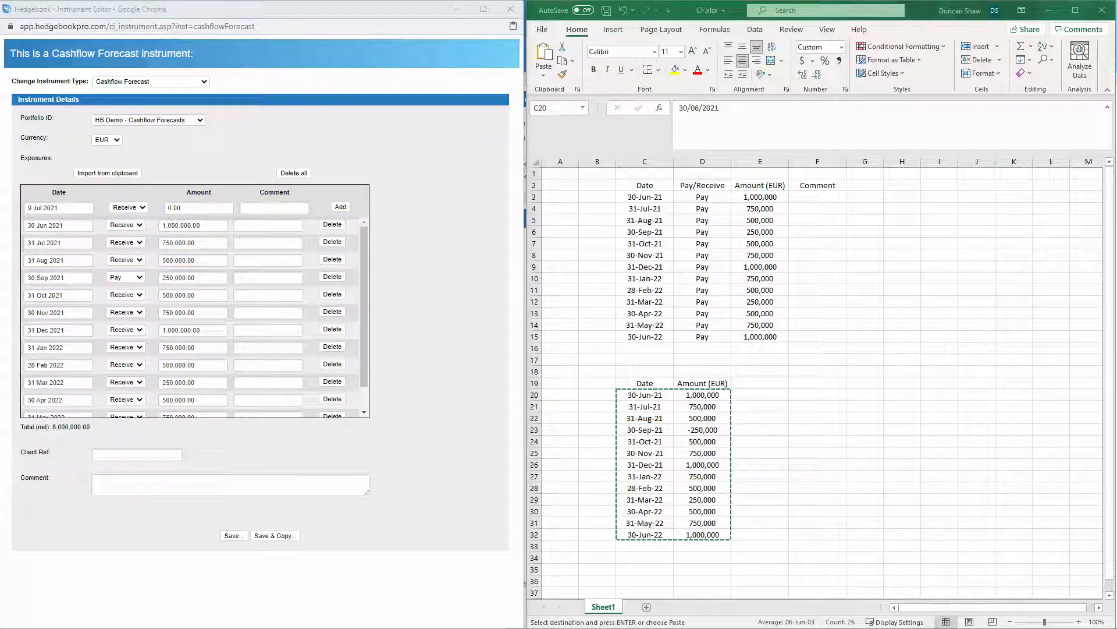
left_click(295, 174)
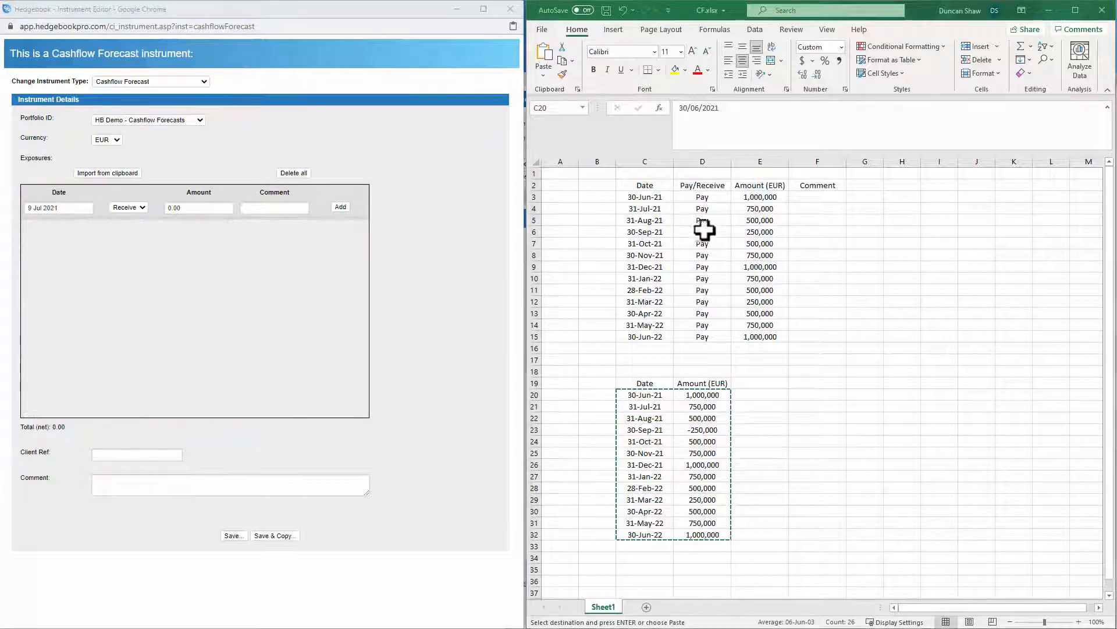
Copy the dates, pay directions and amounts in C3:E15 and import them from the clipboard as the forecast's exposures
left_click_drag(663, 200, 752, 332)
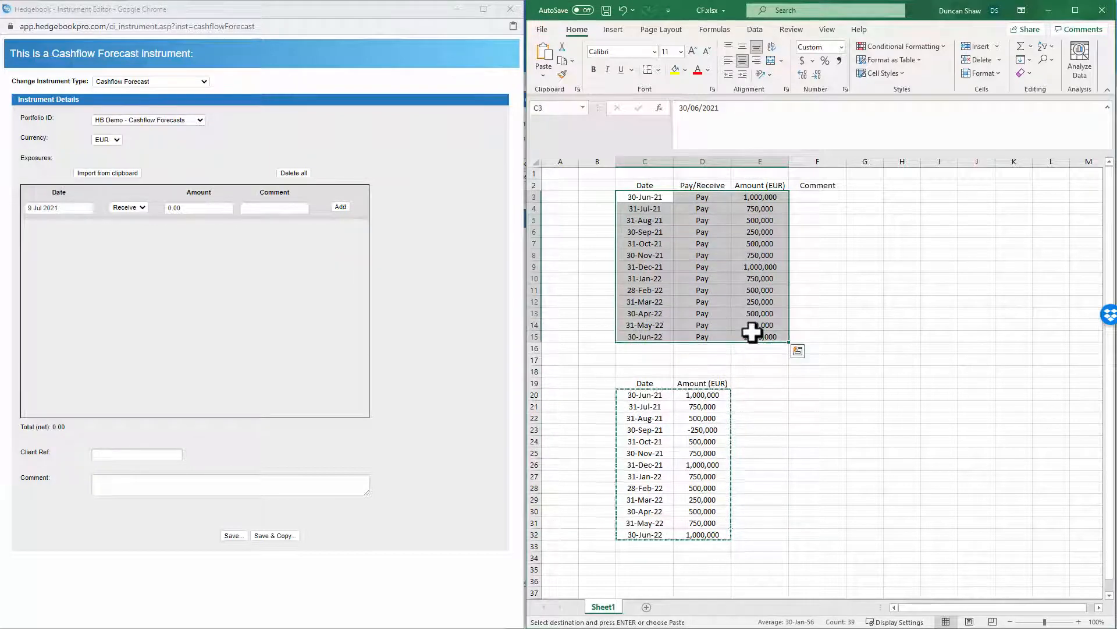
key("ctrl+c")
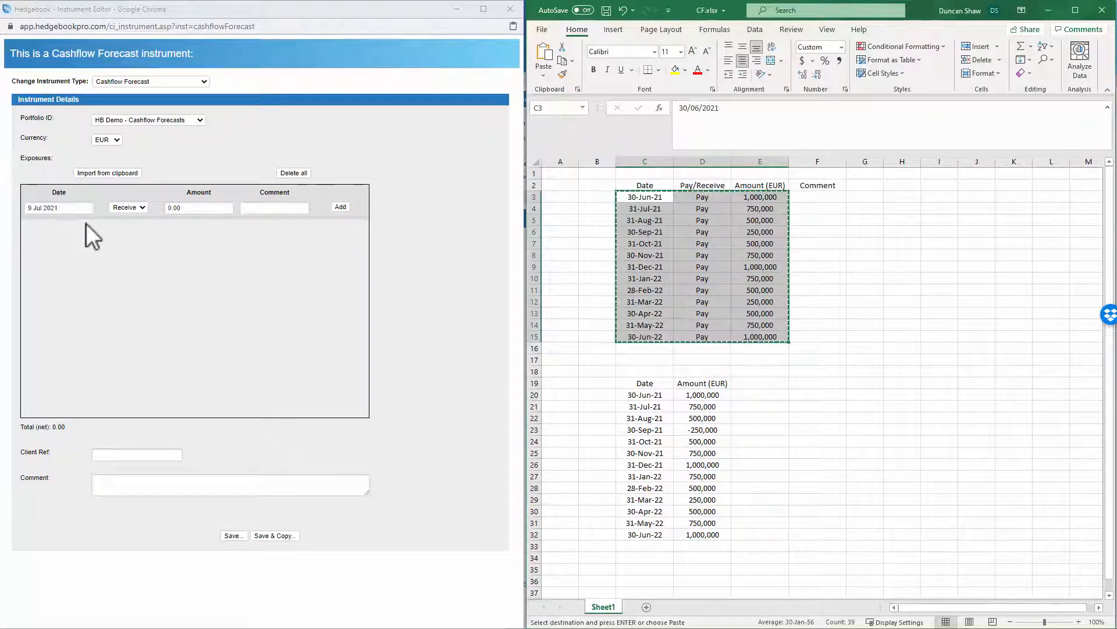
left_click(93, 173)
Set the forecast's client reference to "Pay EUR" and save the instrument
left_click(119, 455)
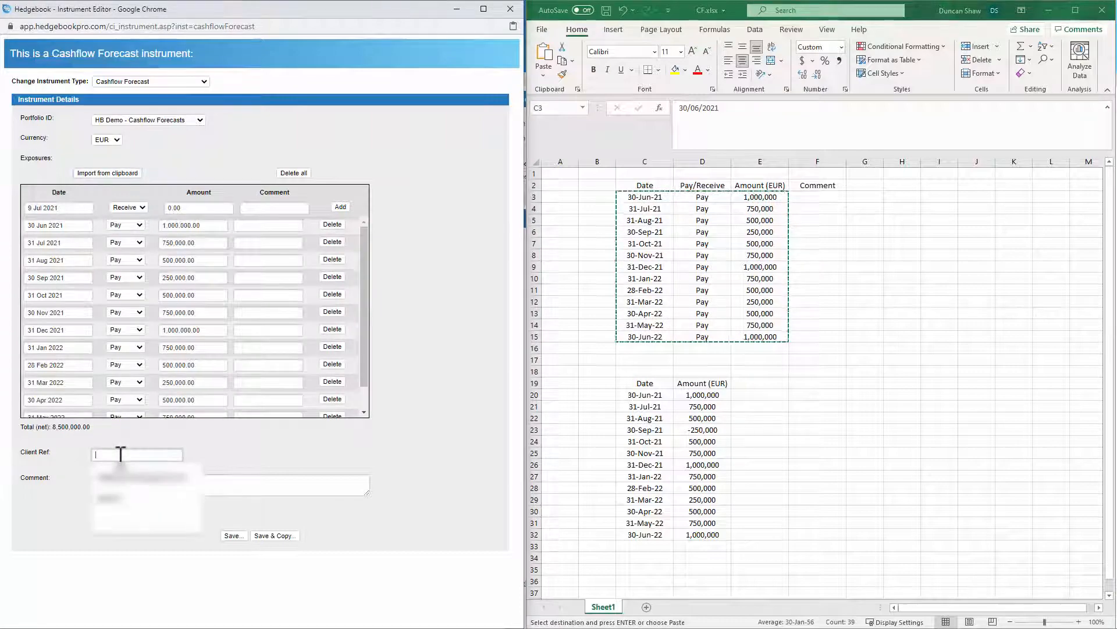
type("Pay E")
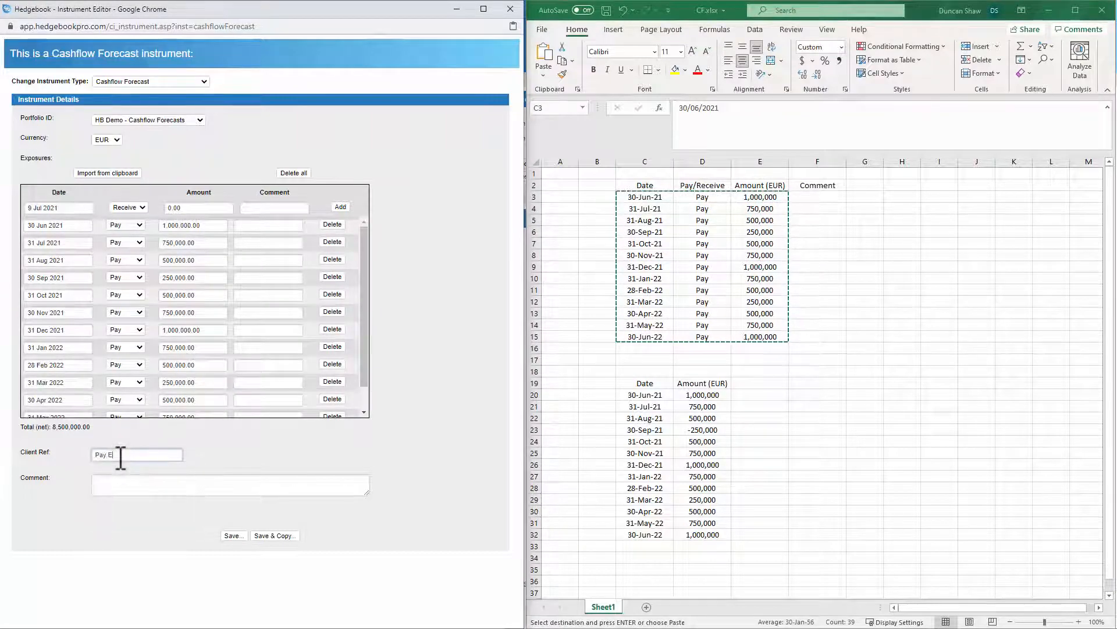
type("UR")
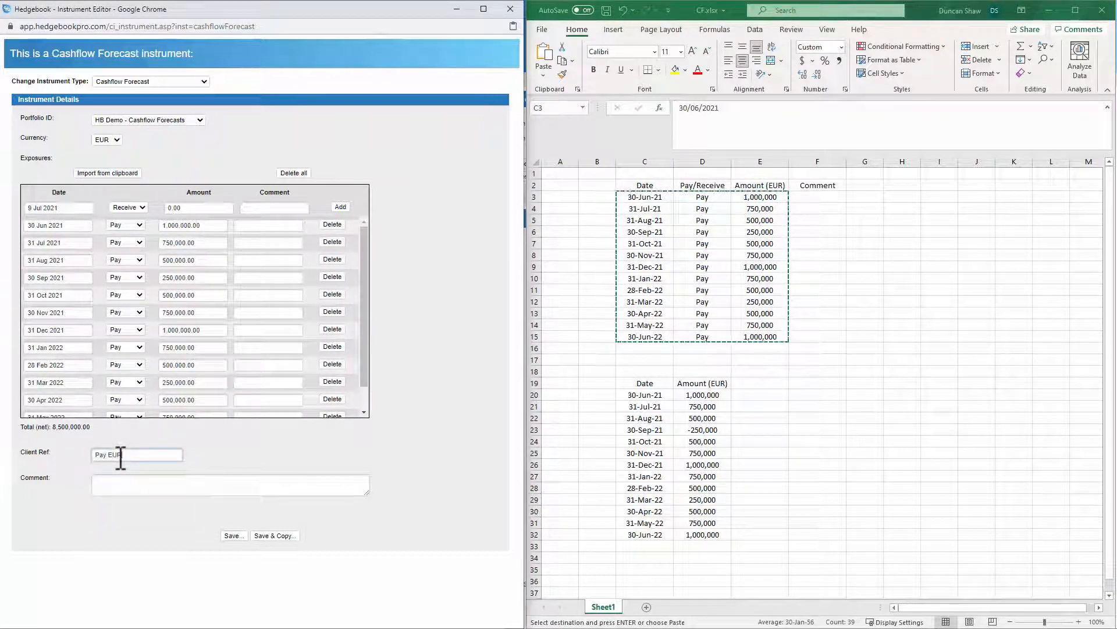
left_click(232, 535)
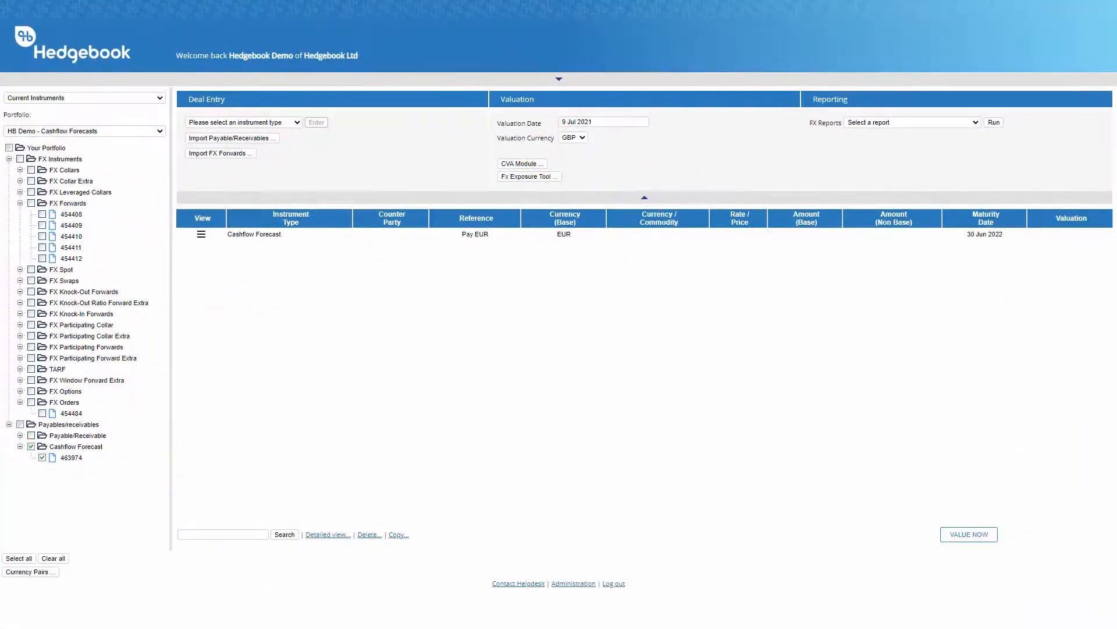
Choose Cashflow Forecast as the instrument type for a second deal
mouse_move(201, 232)
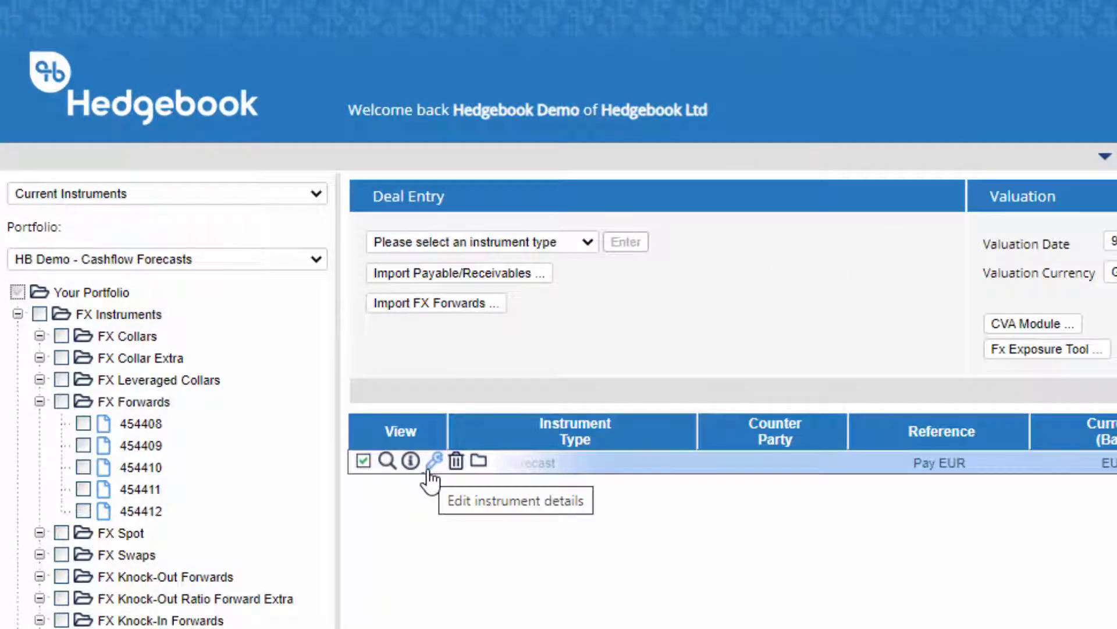
left_click(586, 242)
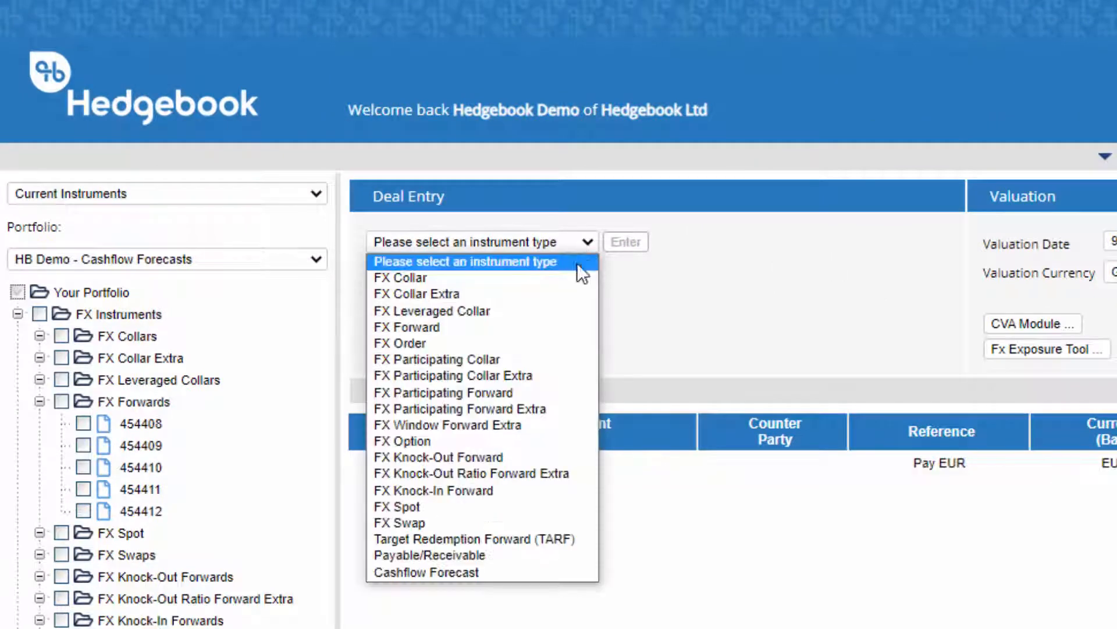
left_click(498, 572)
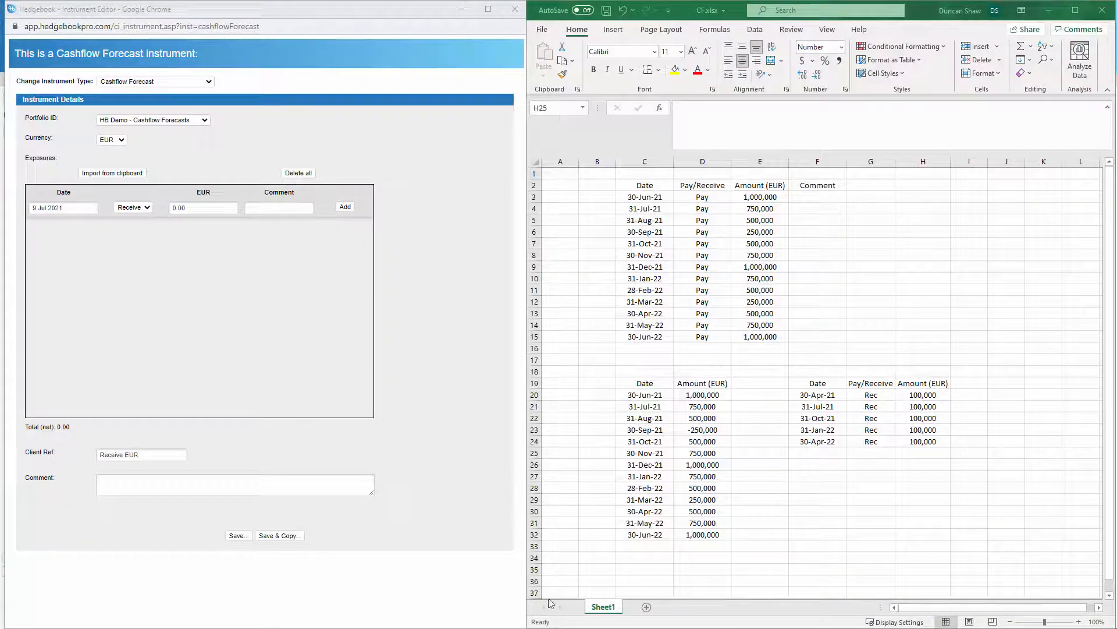
Copy the receivable dates, directions and amounts in F20:H24 and import them from the clipboard into the Receive EUR forecast
key("shift+Up")
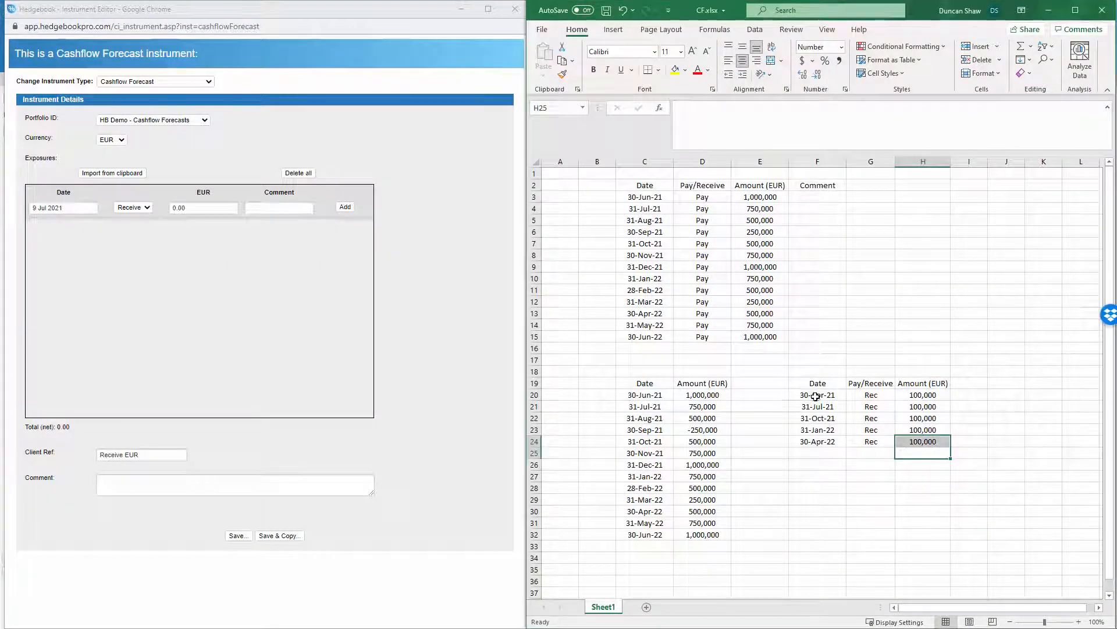
left_click_drag(815, 396, 902, 438)
key("ctrl+c")
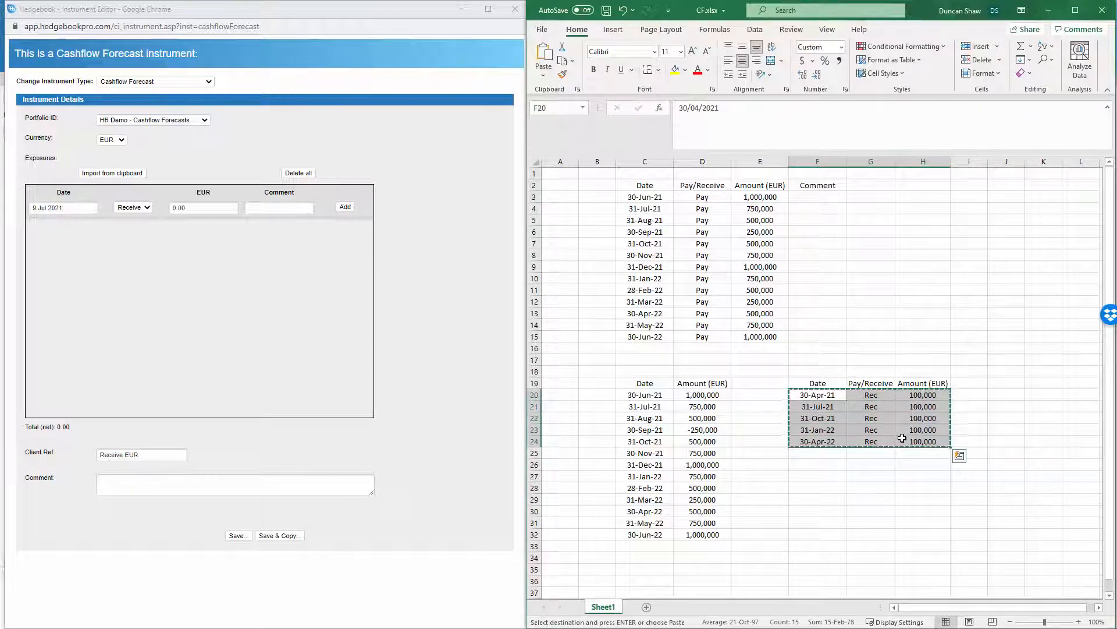
left_click(112, 174)
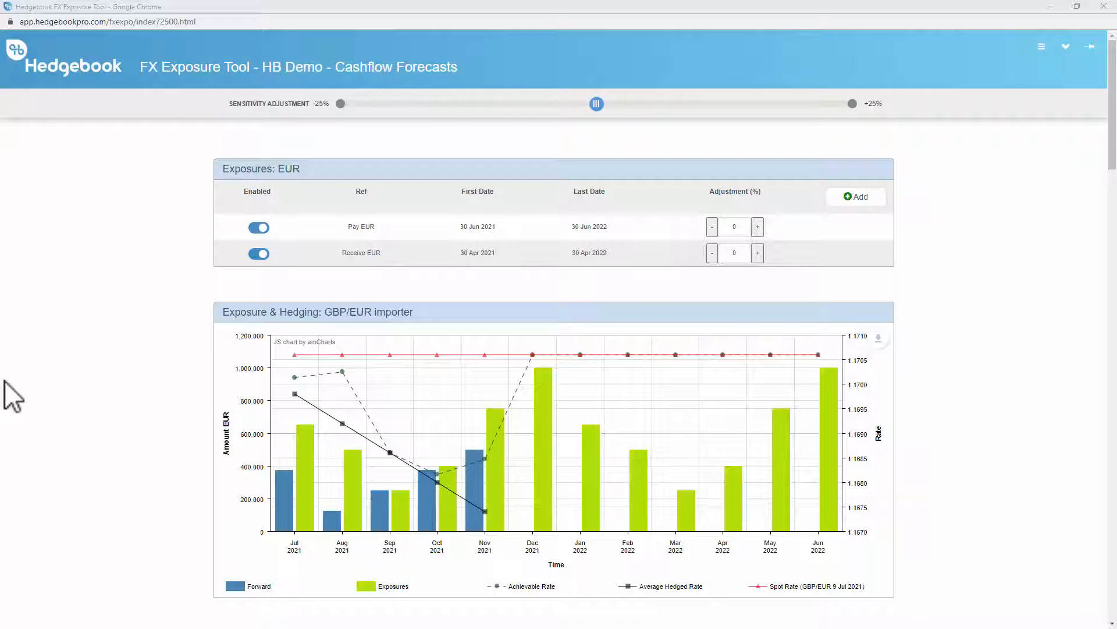
Disable the Receive EUR and Pay EUR exposures in the FX Exposure Tool, and re-enable both
left_click(260, 255)
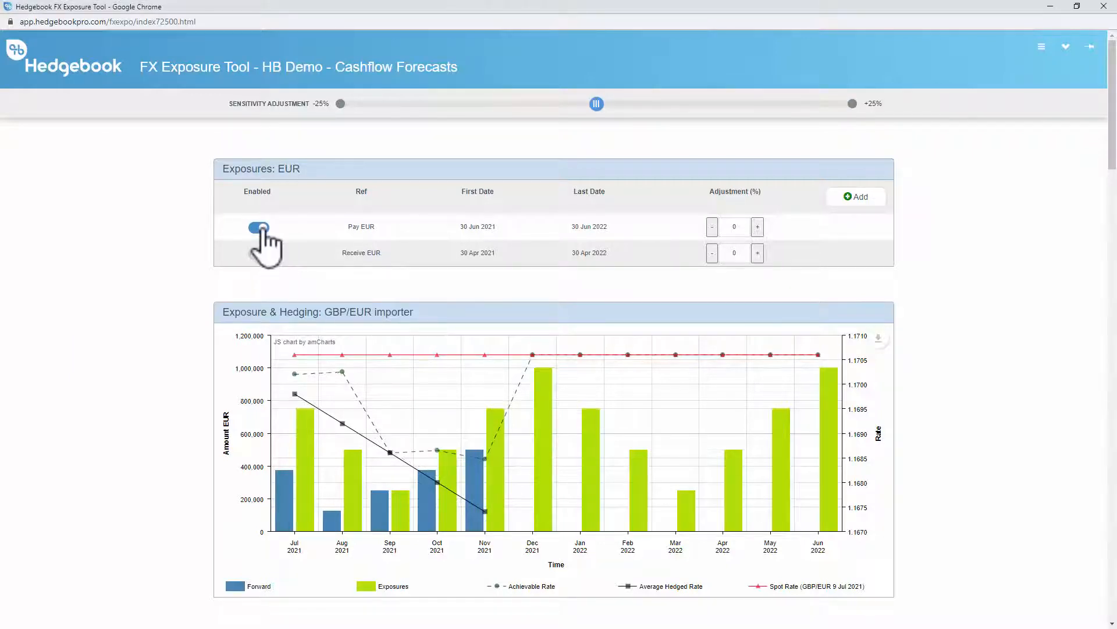
left_click(261, 228)
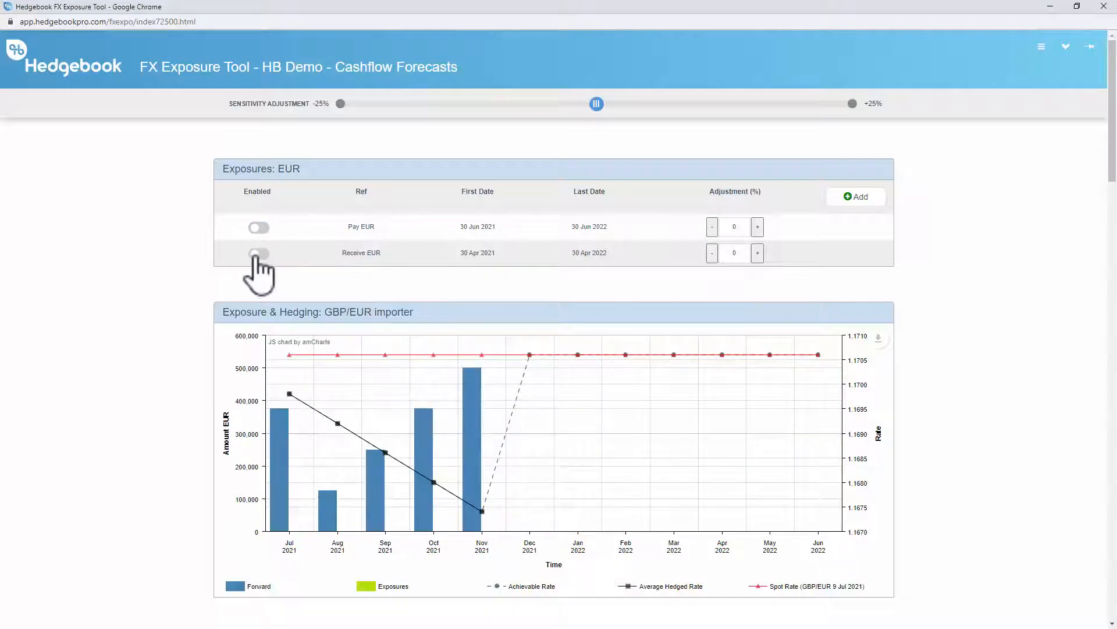
left_click(257, 255)
left_click(258, 227)
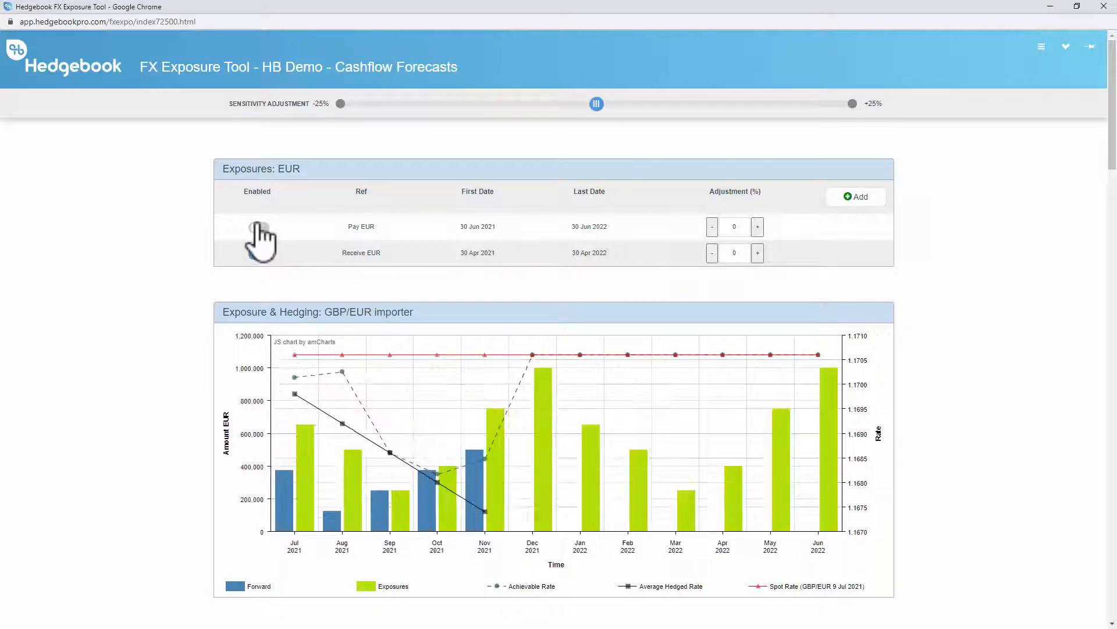
Examine the Exposures Detail table for EUR and open the content picker
scroll(406, 431, "down", 2)
scroll(407, 430, "down", 6)
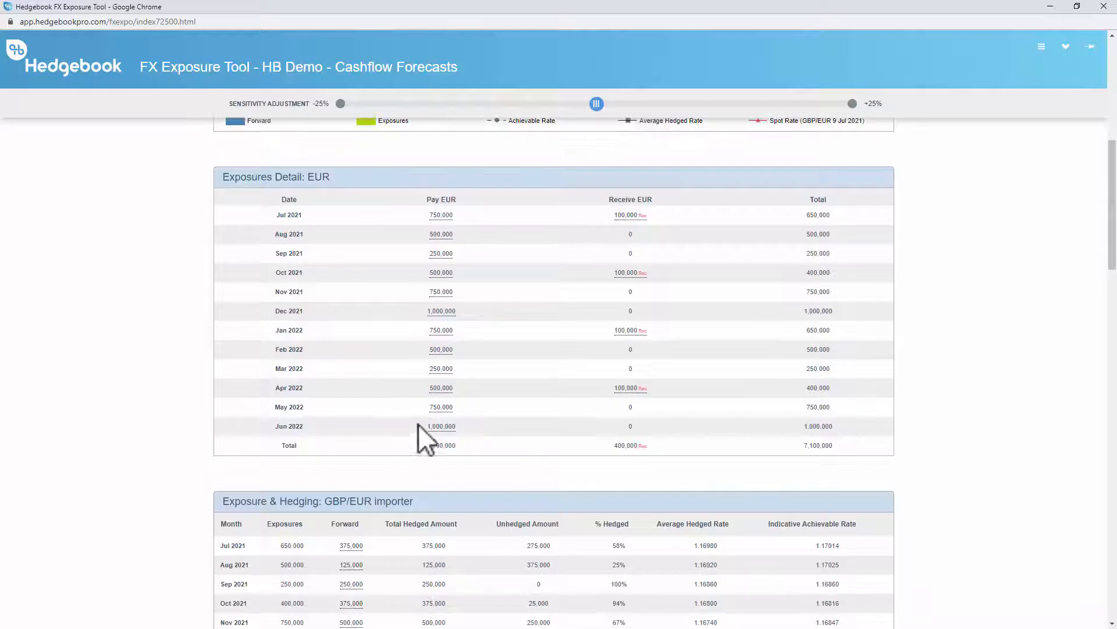
left_click(1042, 49)
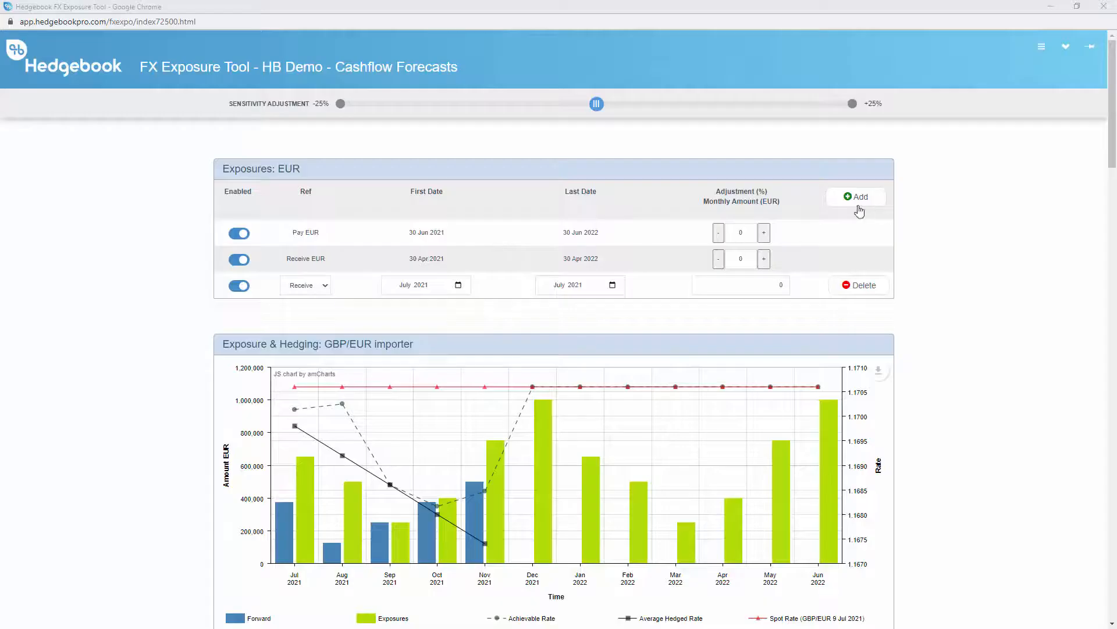
Add new EUR exposure rows and make the last one a Pay exposure with June 2022 as its last date
left_click(857, 201)
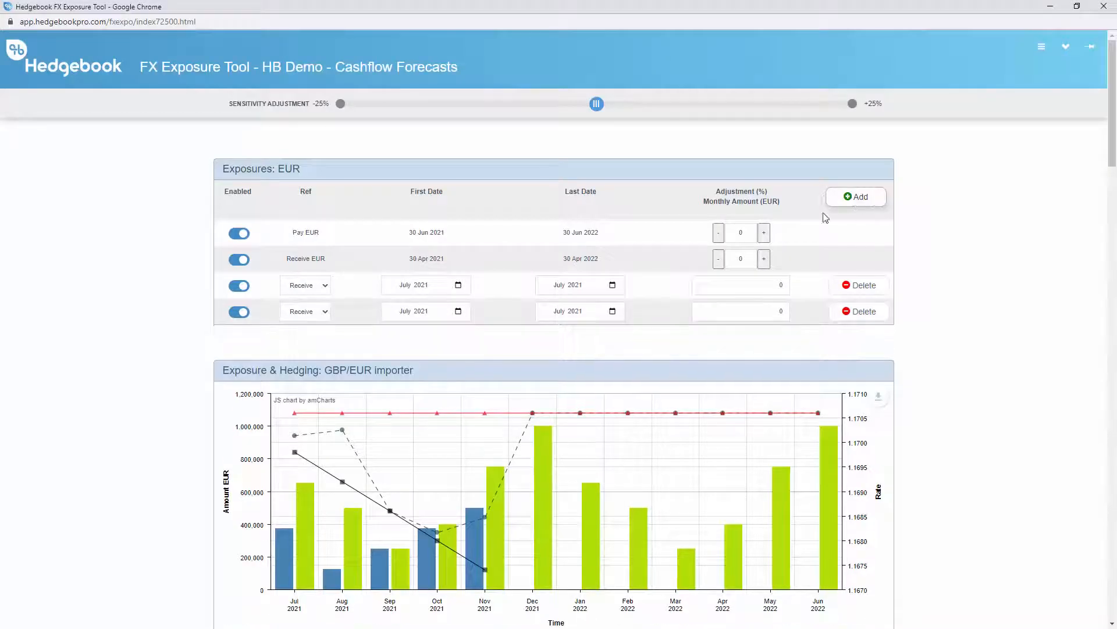
left_click(314, 311)
left_click(303, 327)
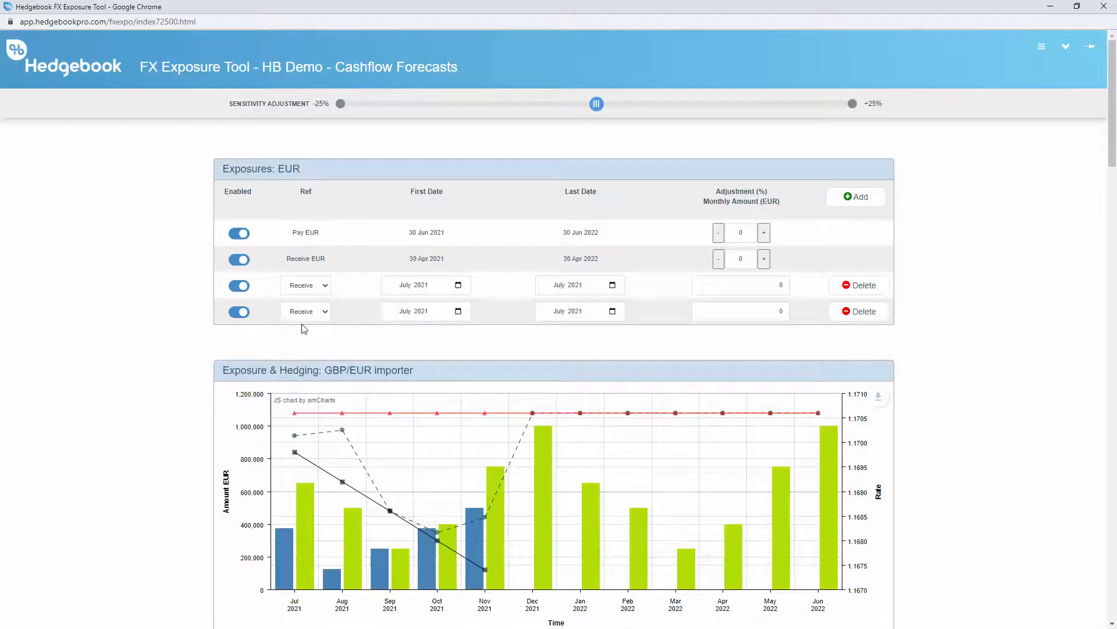
left_click(555, 311)
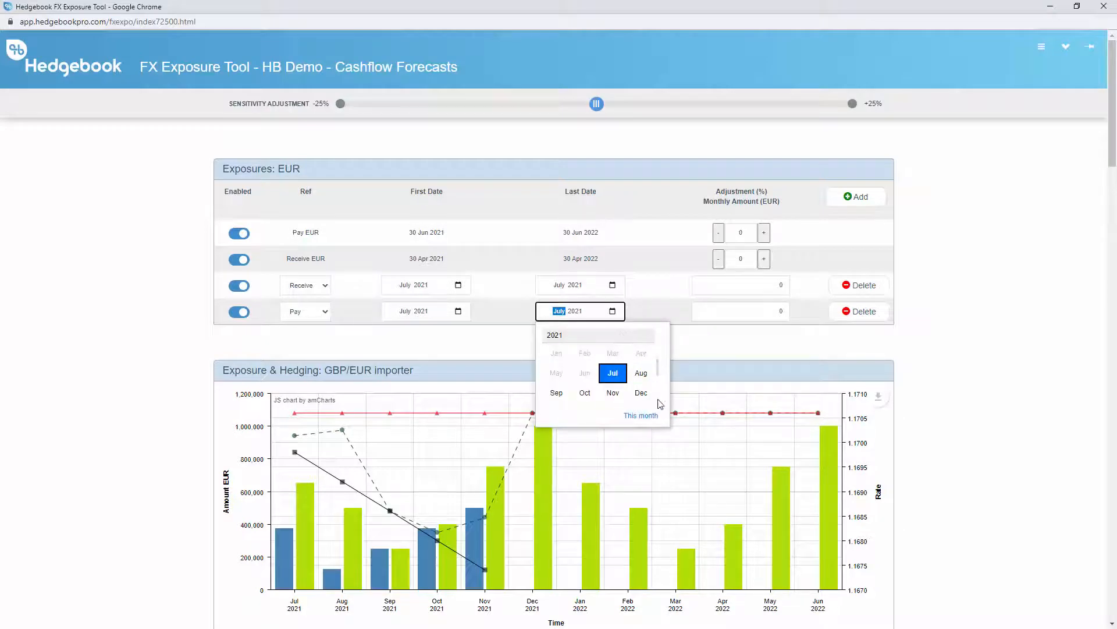
scroll(655, 391, "down", 1)
scroll(600, 394, "down", 1)
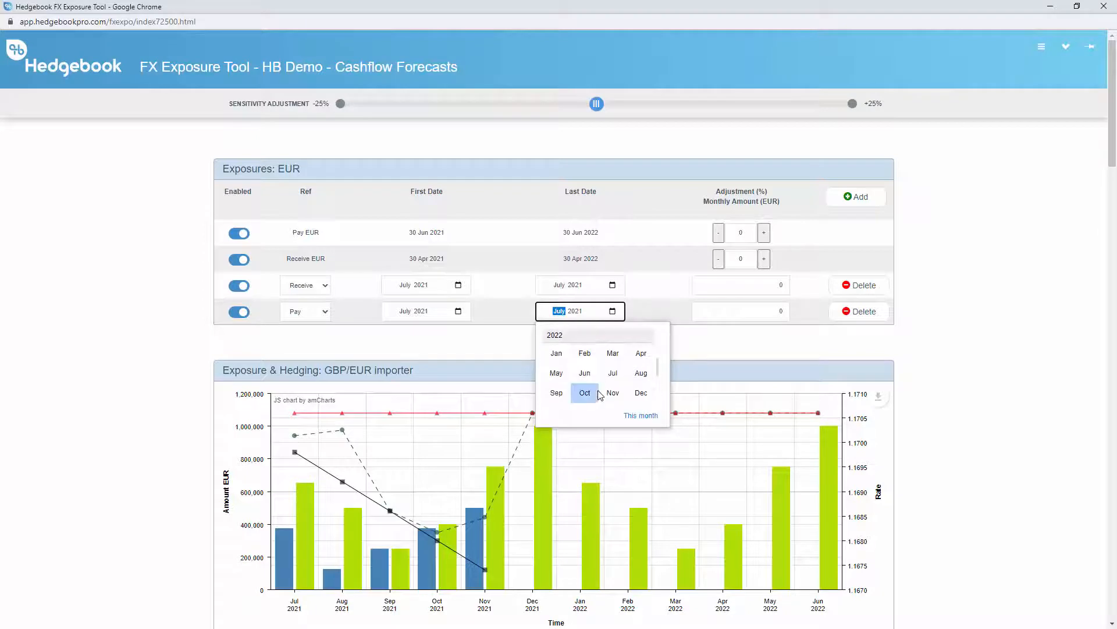
left_click(589, 374)
Set the new Pay exposure's monthly amount to 750,000 EUR
left_click(747, 313)
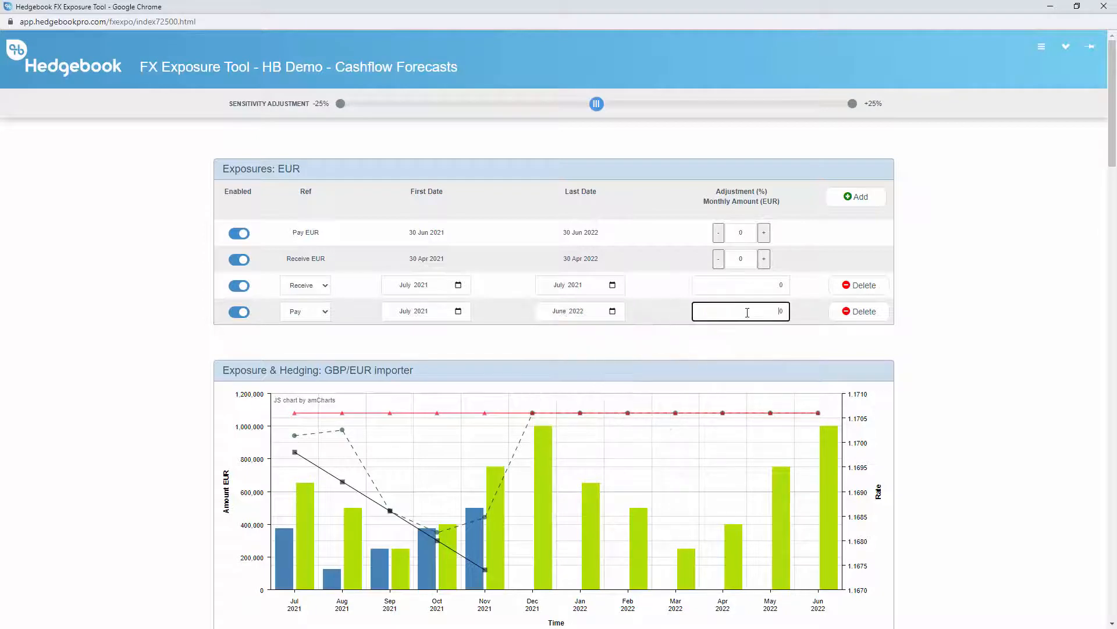
type("750000")
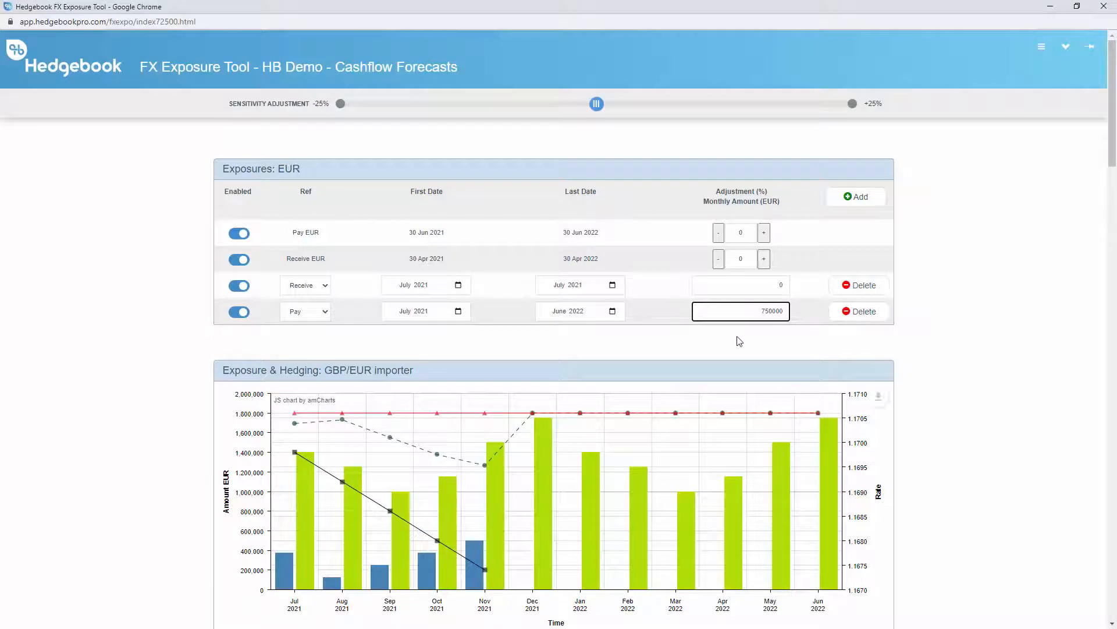
left_click(739, 341)
Disable the Receive EUR and added 750,000 EUR Pay exposures, switching the original Pay EUR exposure off and on again in between
left_click(239, 259)
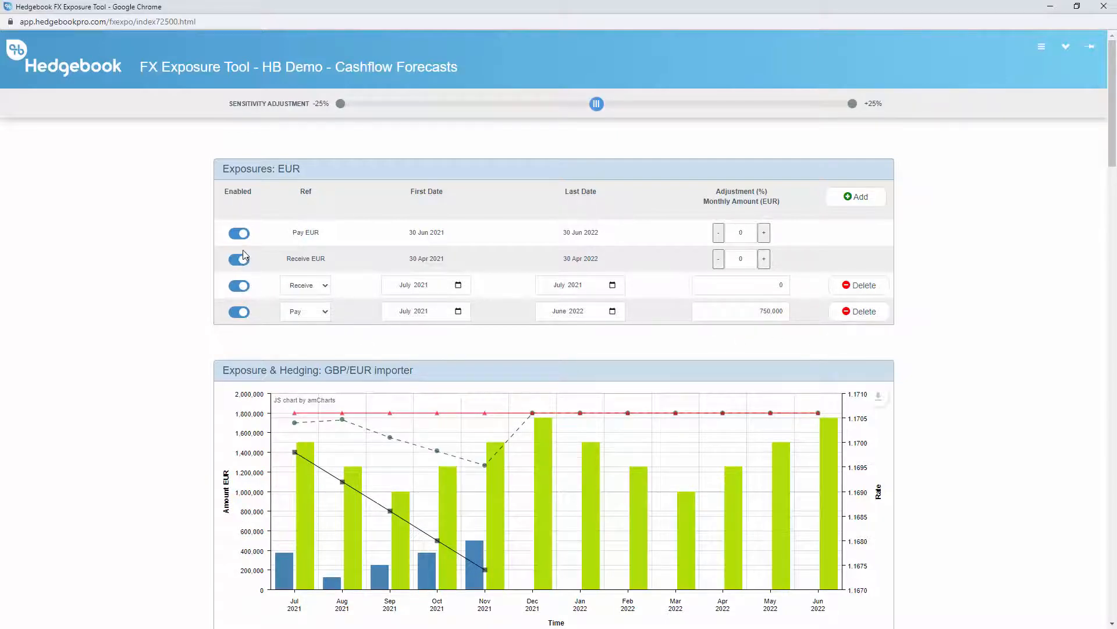
left_click(244, 236)
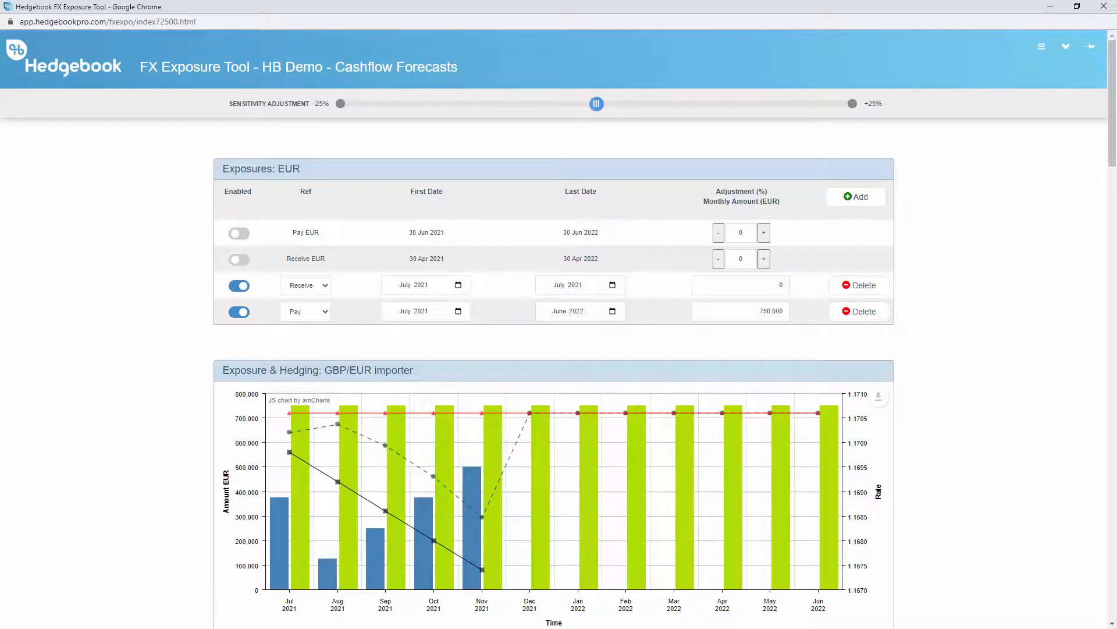
left_click(239, 233)
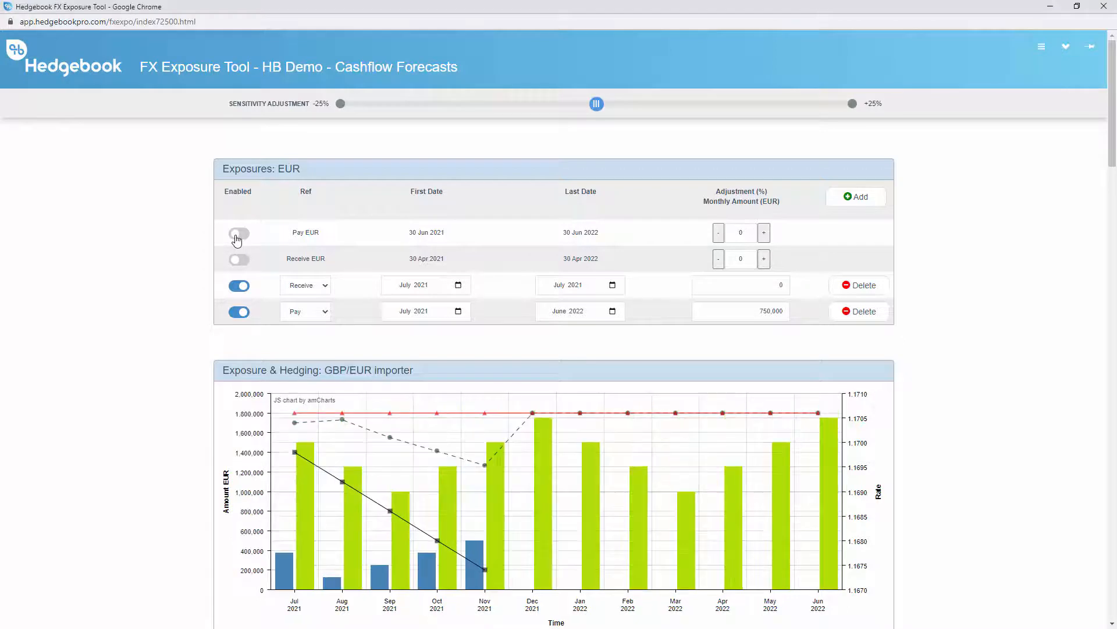
left_click(241, 313)
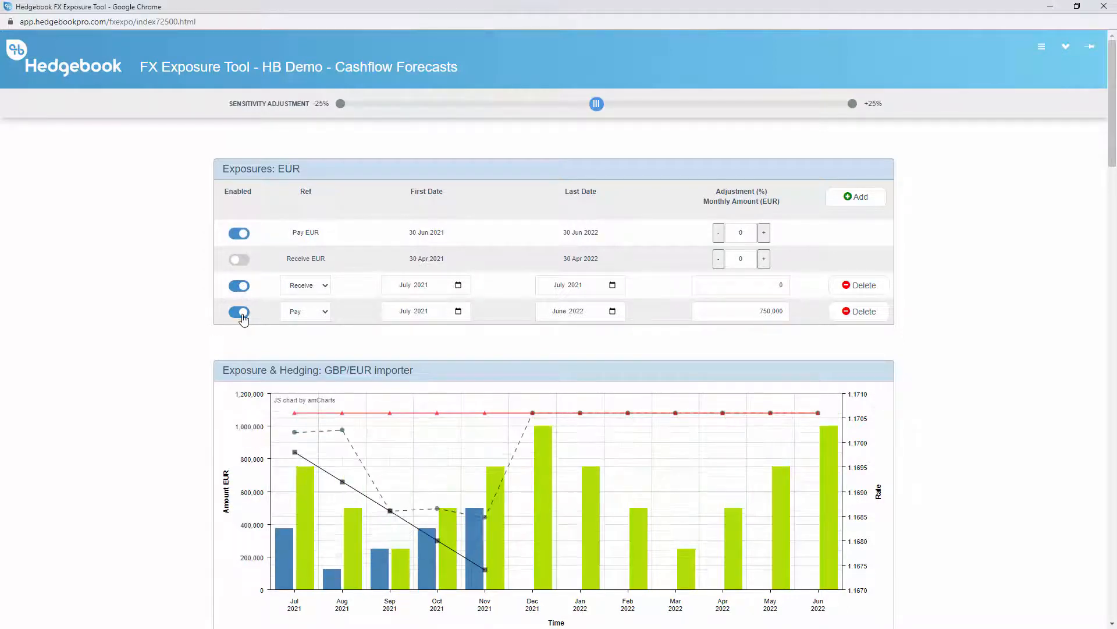
Set the Pay EUR adjustment to 10%, trying 12% before returning to 10%, and view the Hedge Compliance Snapshot vs. Policy table
left_click(744, 232)
type("10")
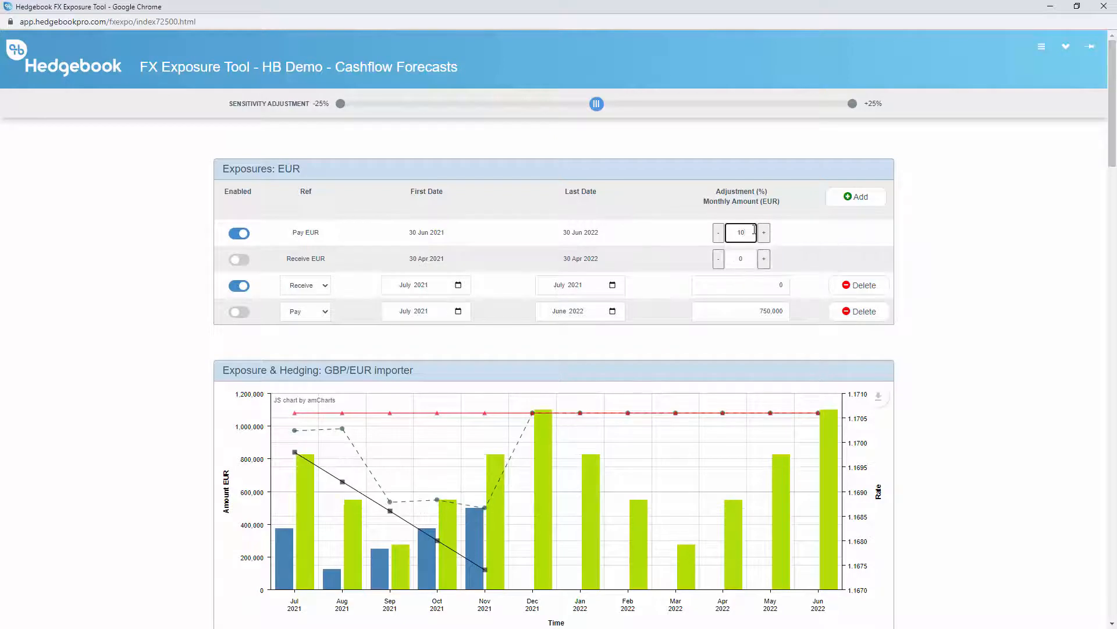
left_click(764, 232)
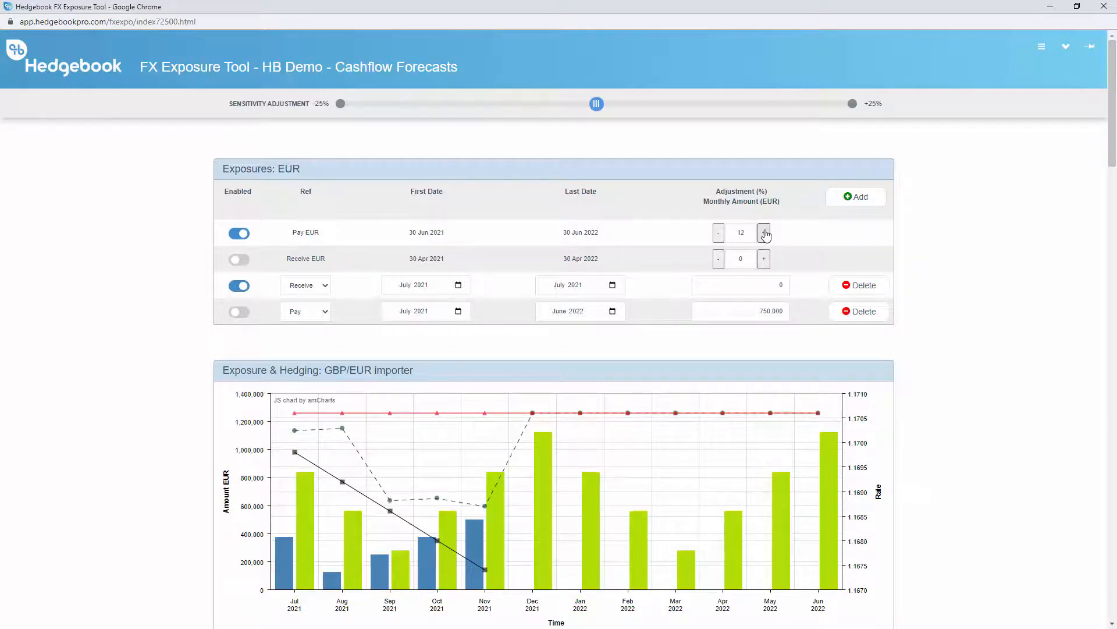
left_click(720, 236)
left_click(720, 236)
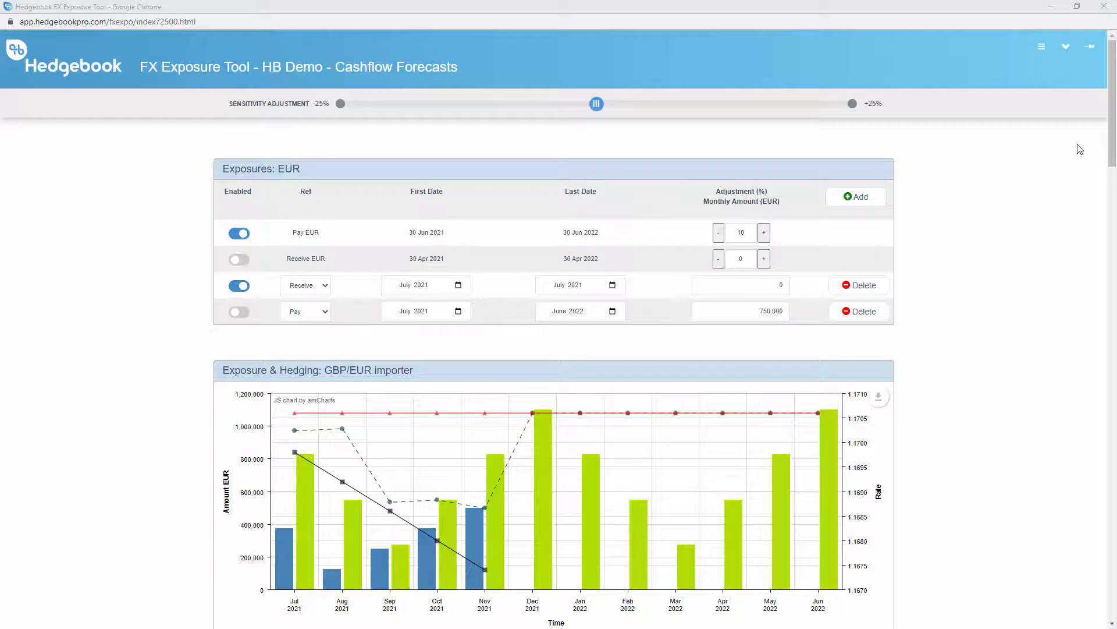
left_click_drag(1113, 108, 1109, 570)
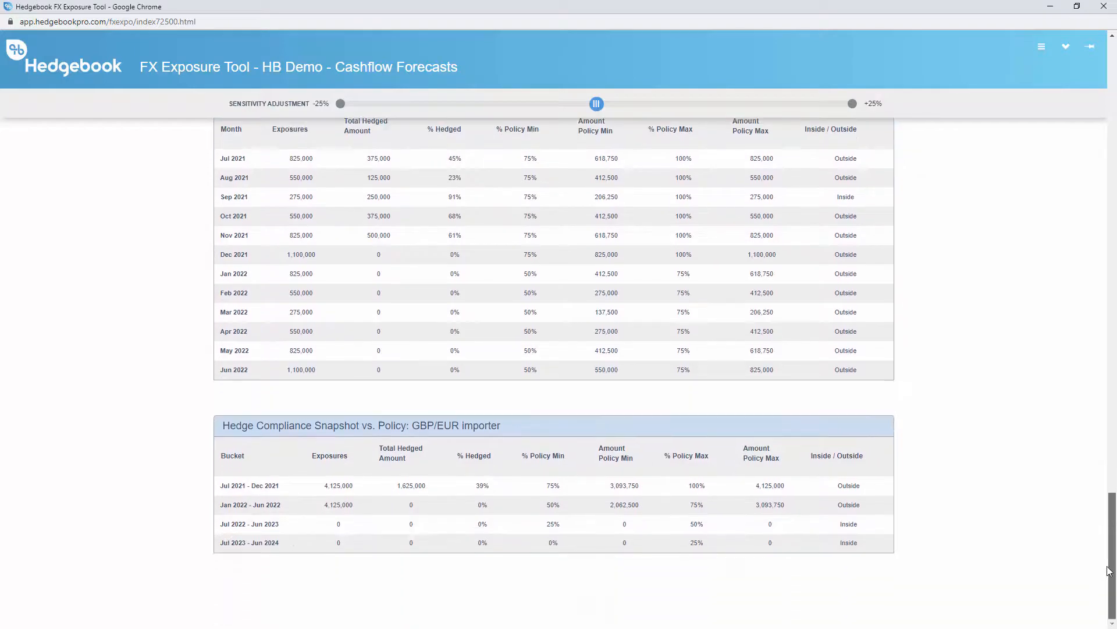